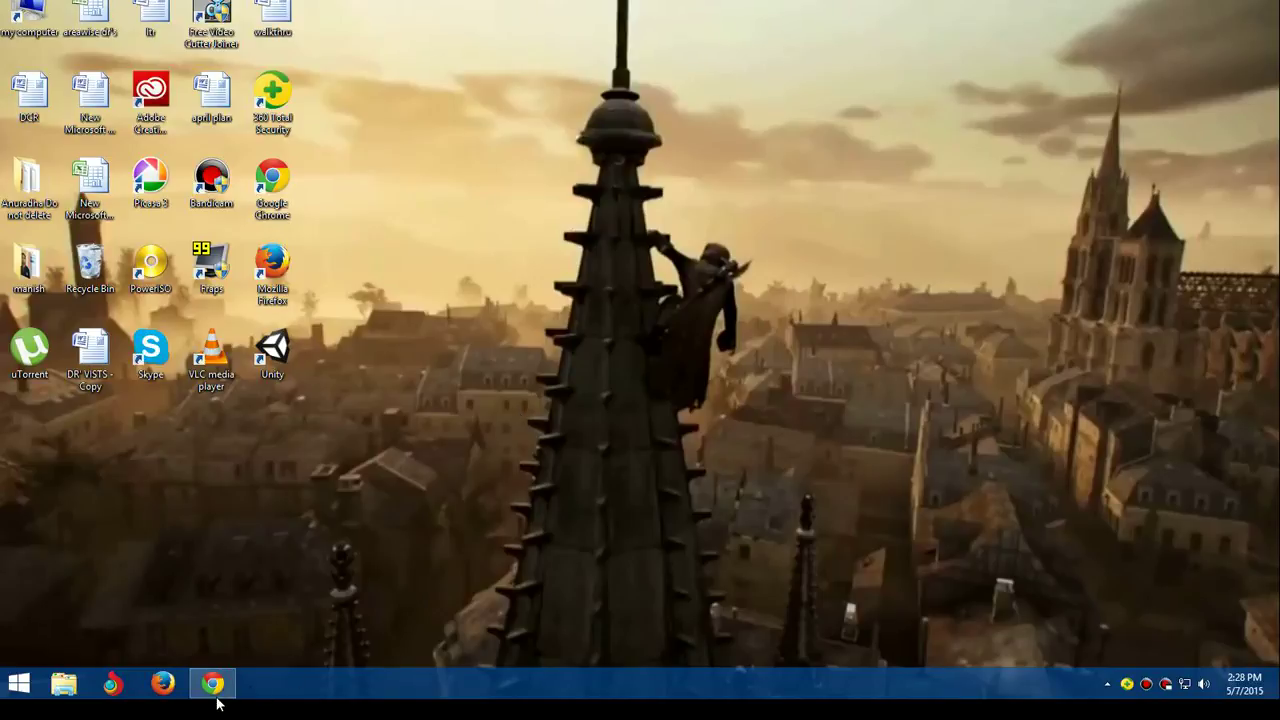
Step: Switch to Chrome and open the page source of the Prehistoric Shark game page on y8.com
key(alt+Tab)
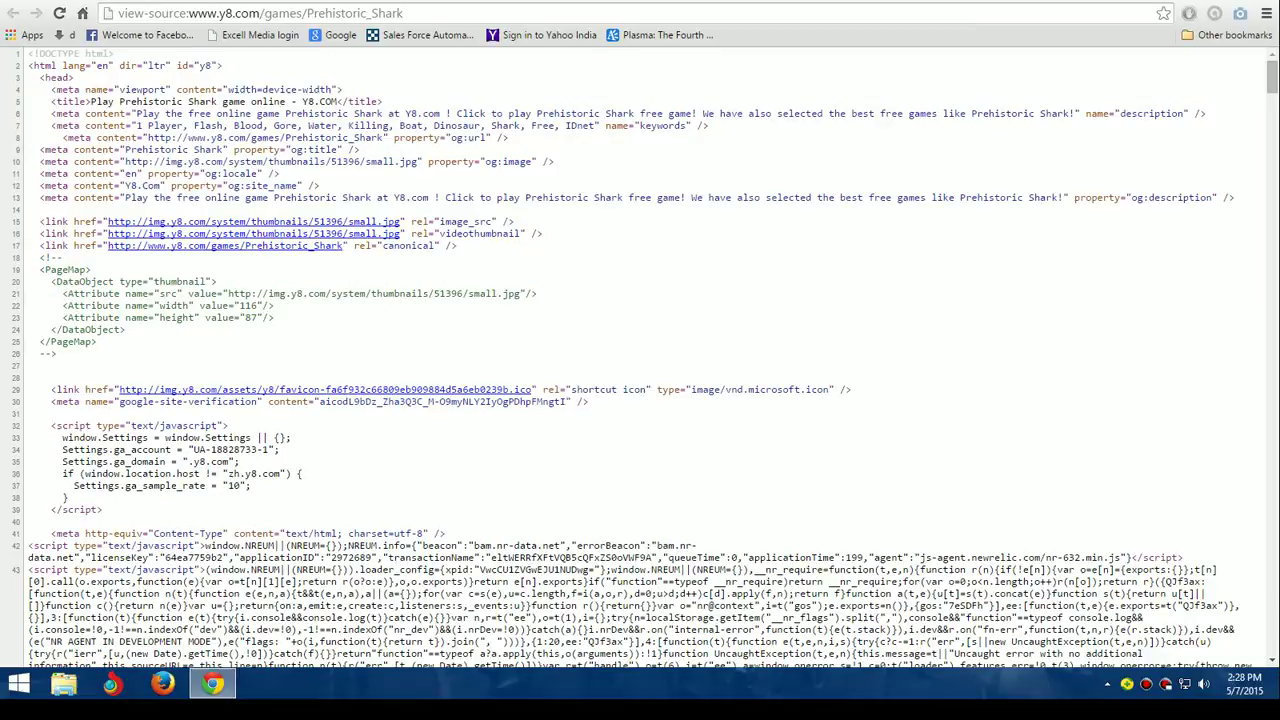
click(90, 3)
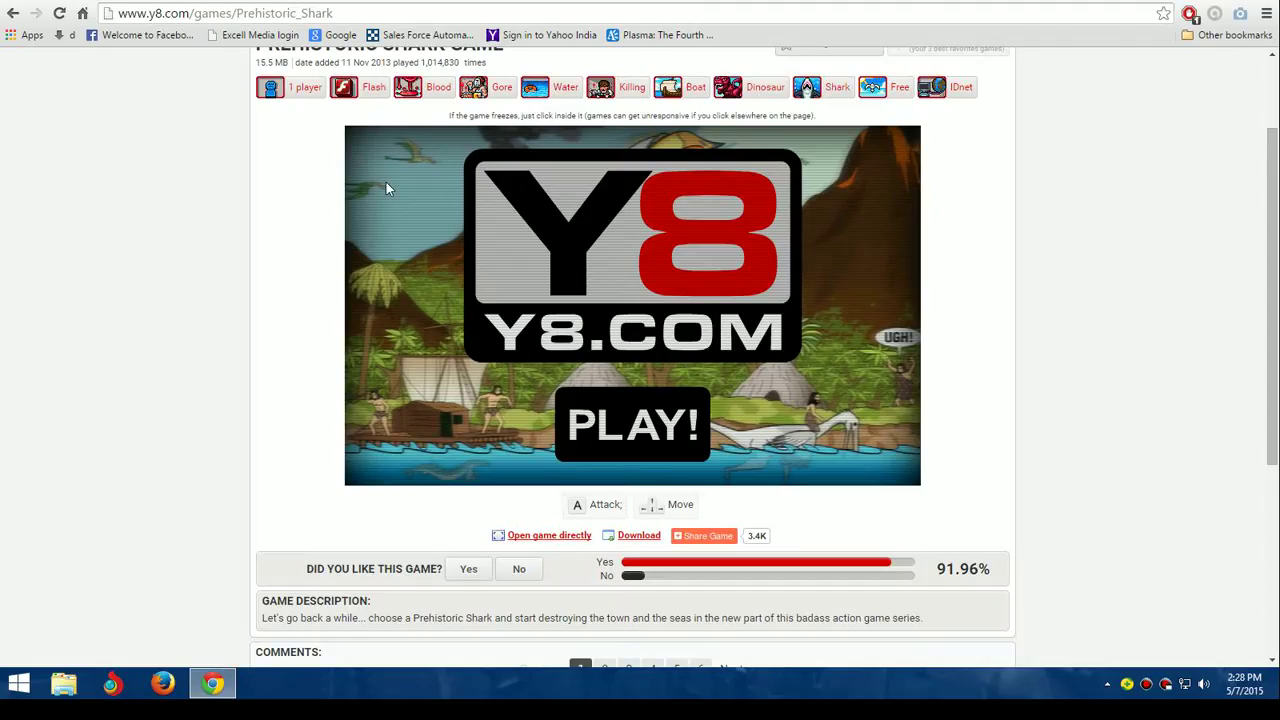
click(1128, 236)
right_click(1130, 238)
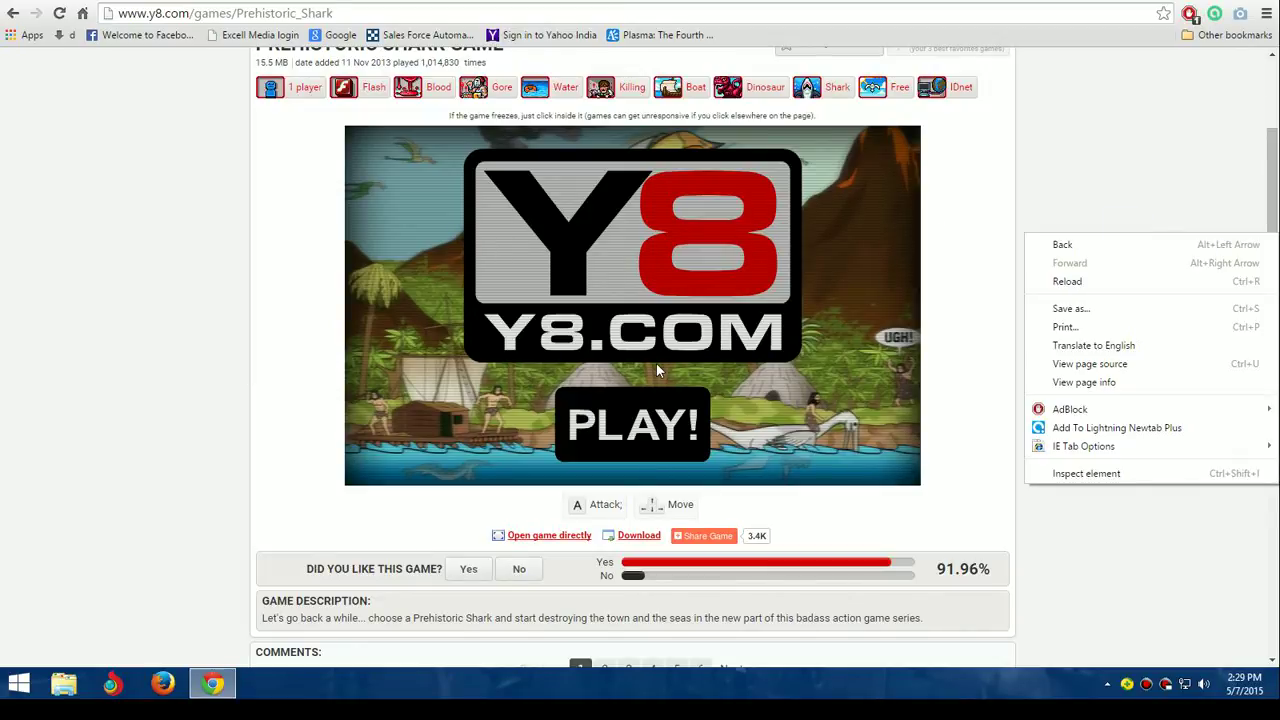
click(1175, 205)
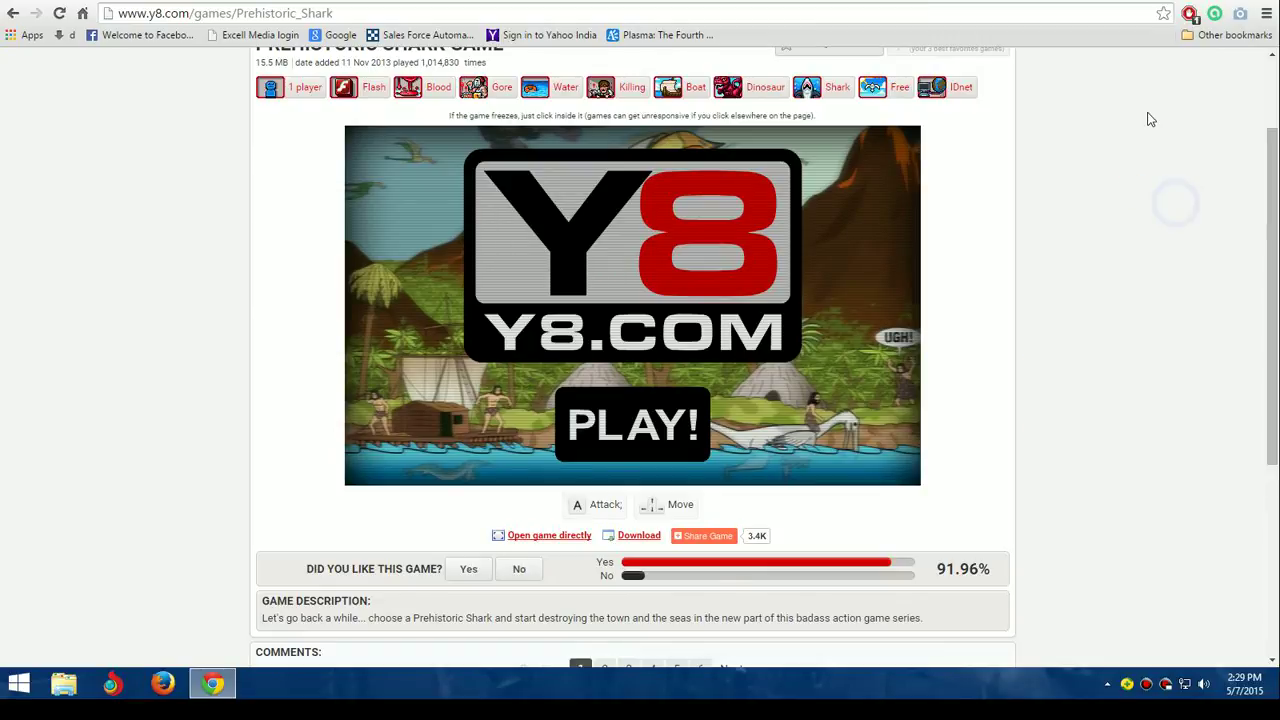
right_click(1175, 206)
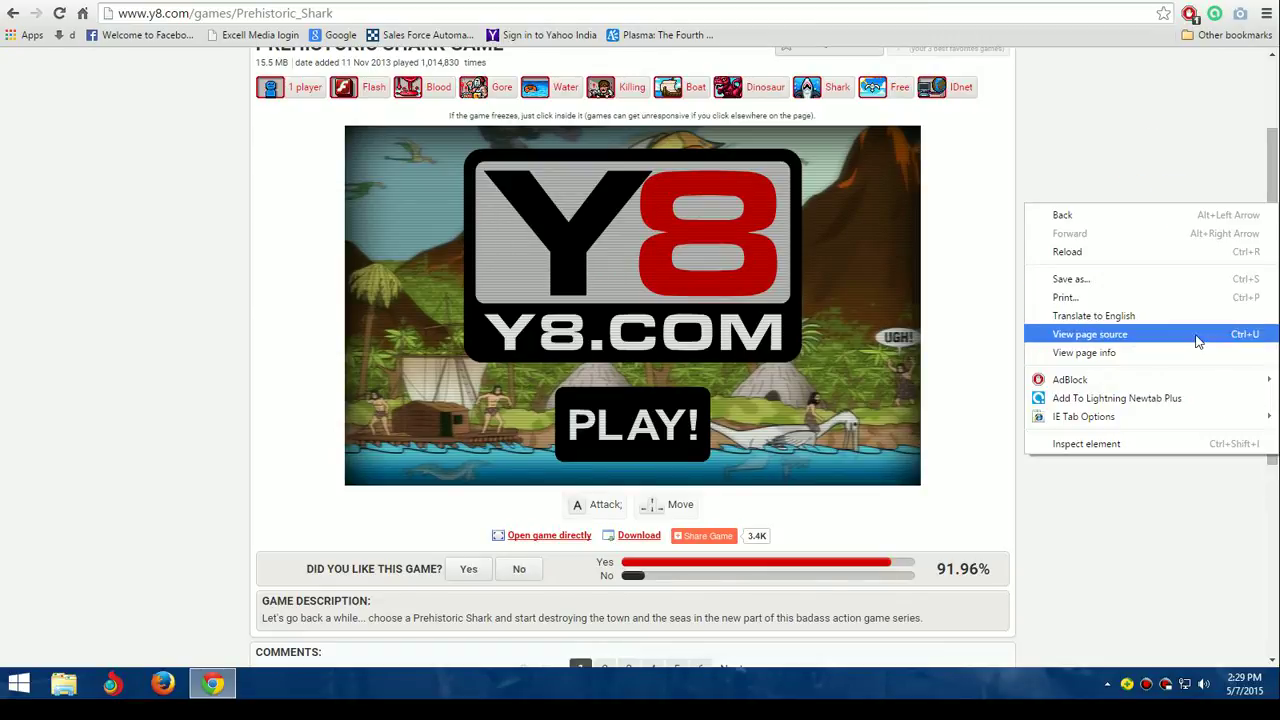
click(1109, 166)
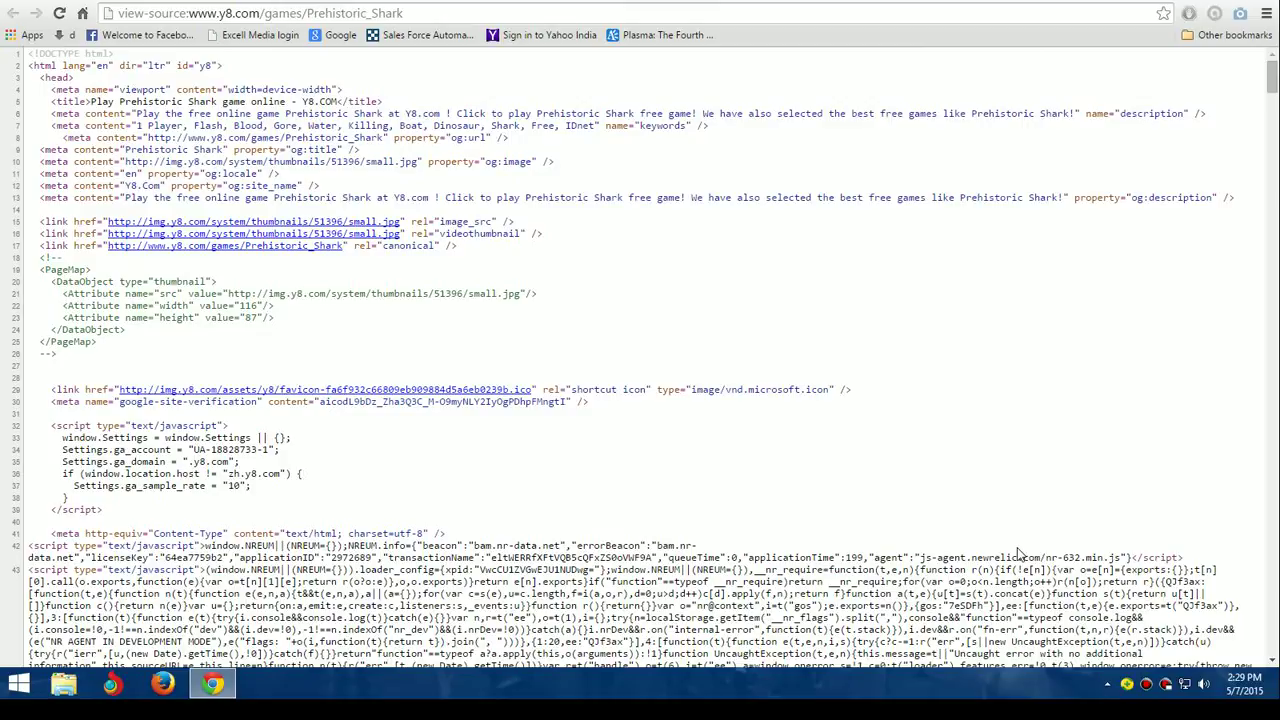
Step: Search the page source for ".swf"
key(ctrl+f)
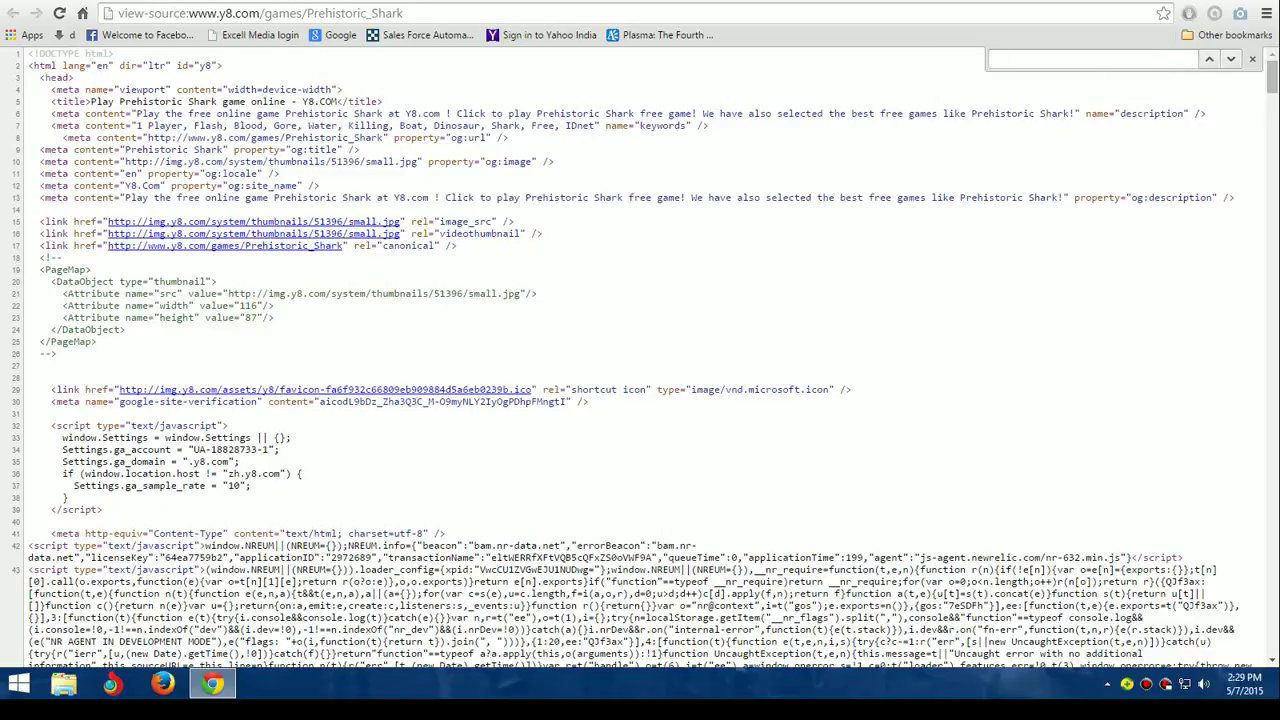
click(1043, 61)
text(.swf)
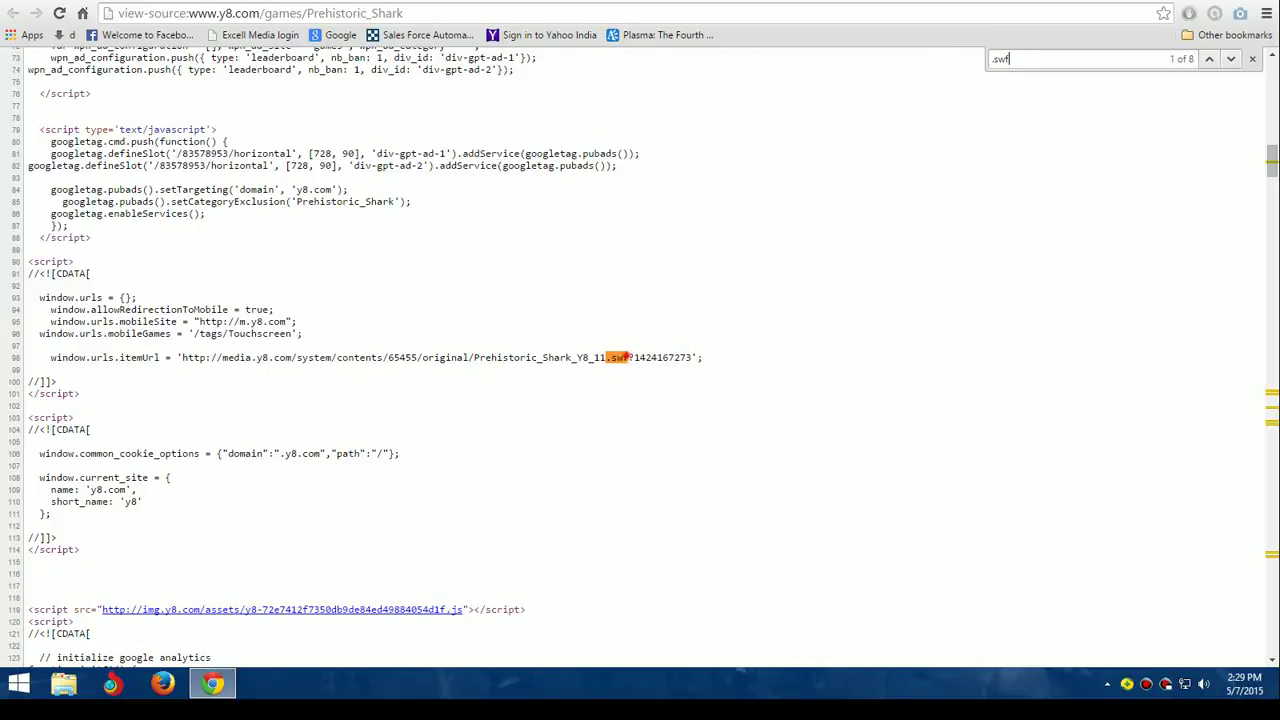
Step: Go to the game address in the window.urls.itemUrl line, selecting it only up to ".swf"
drag(628, 357, 181, 357)
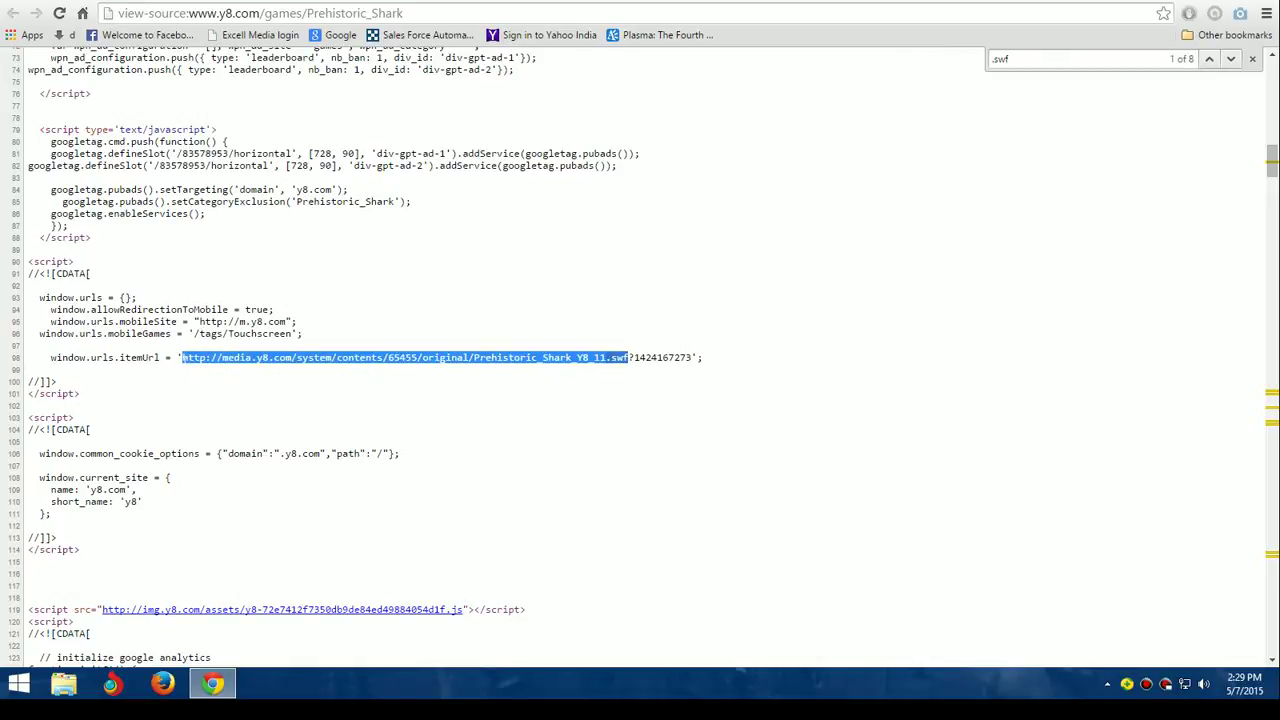
right_click(198, 362)
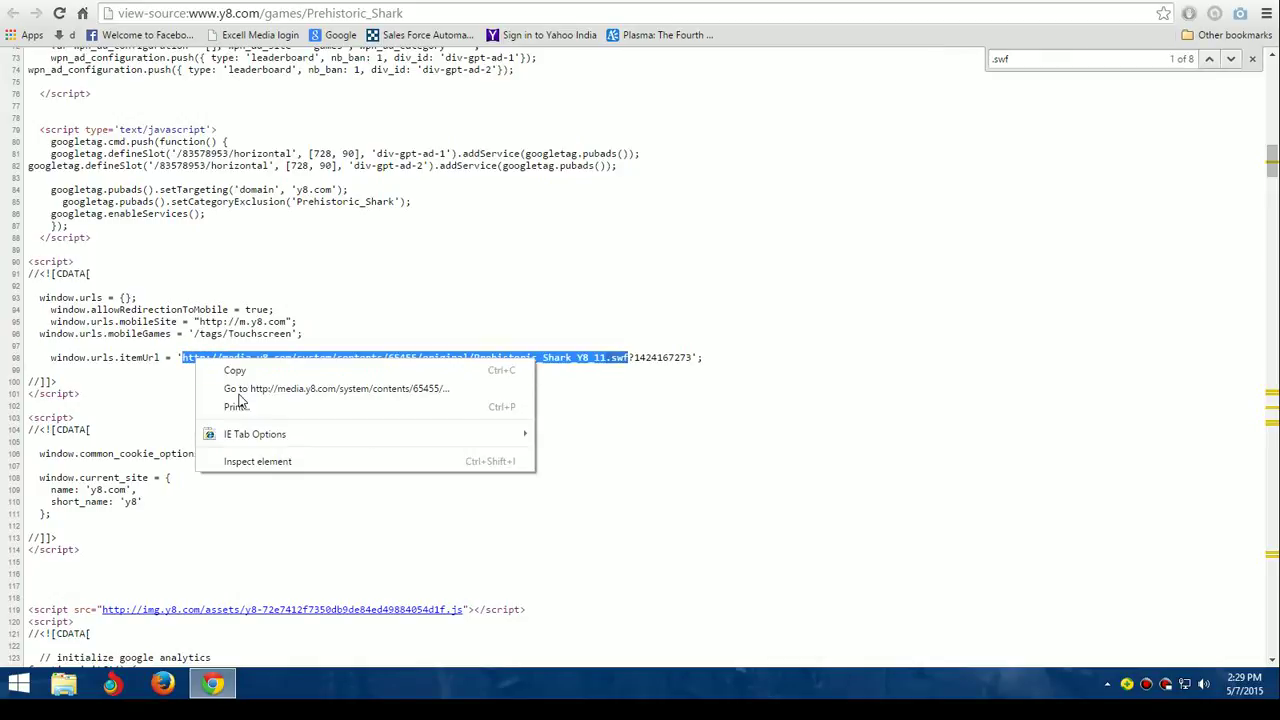
click(246, 392)
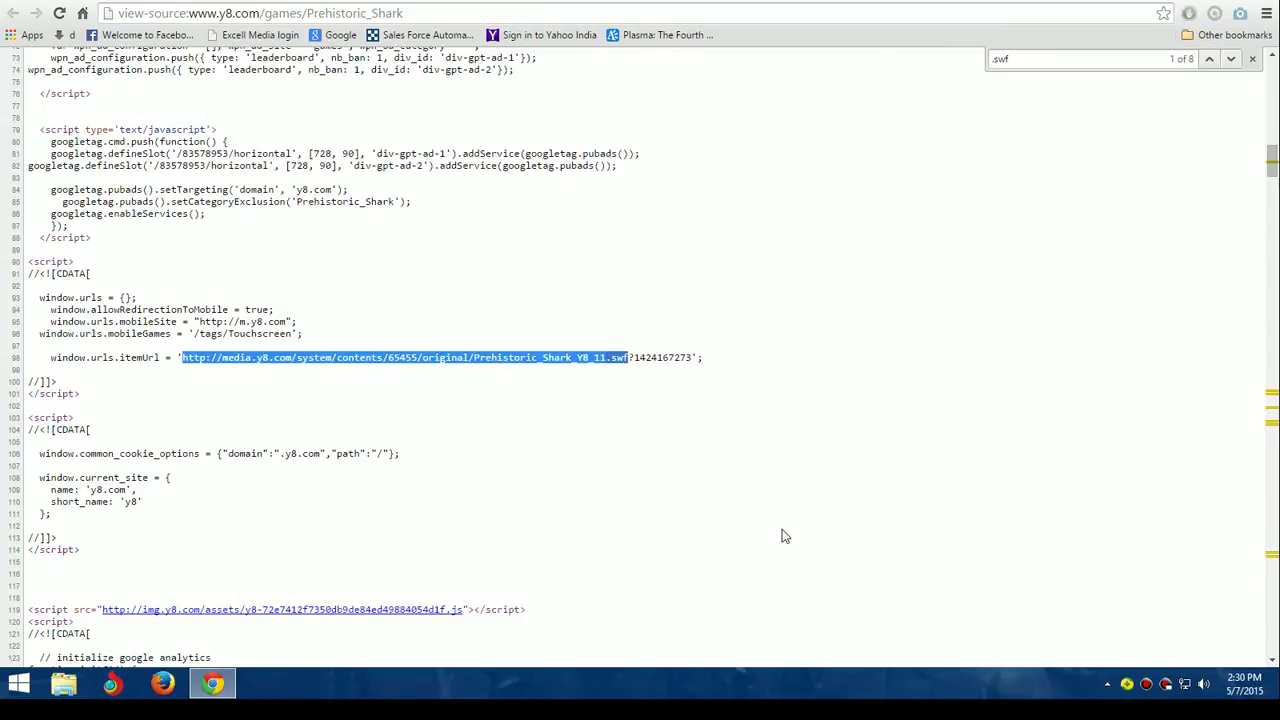
Step: Examine the other ".swf" matches in the page source, including the full address in the movie parameter
scroll(780, 534, down, 6)
scroll(1265, 184, down, 4)
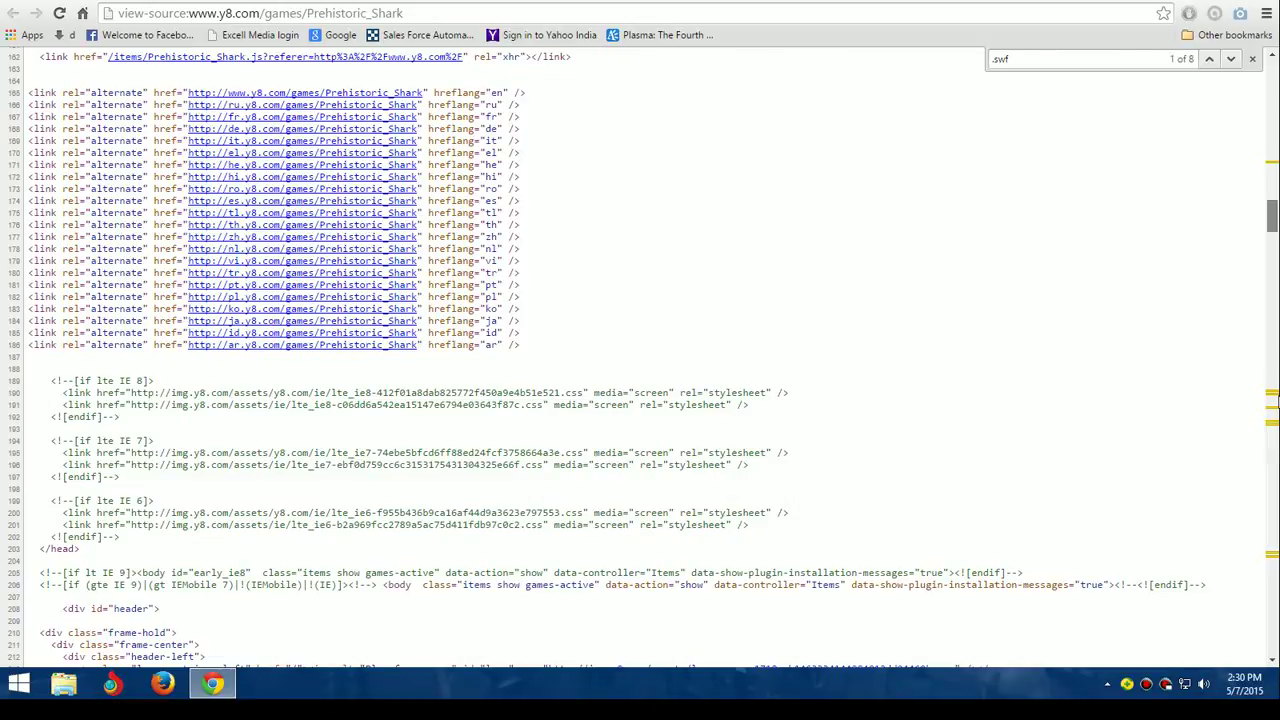
click(1275, 400)
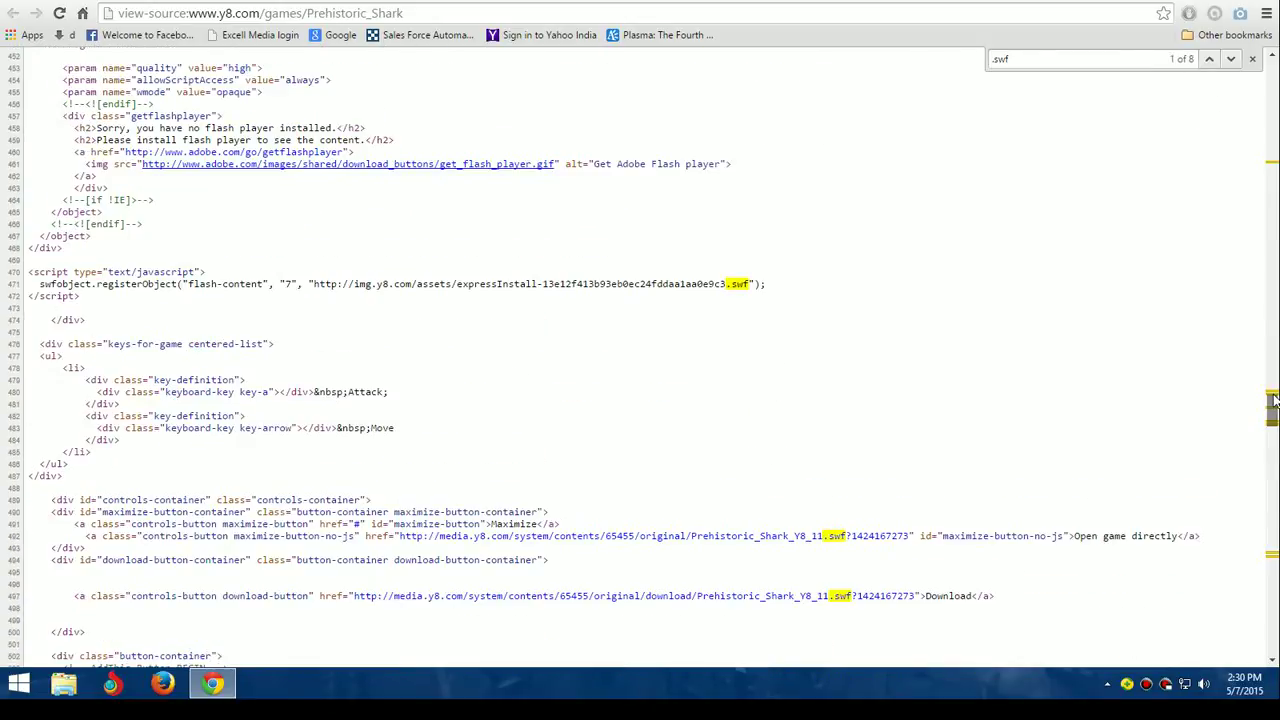
scroll(1275, 400, up, 2)
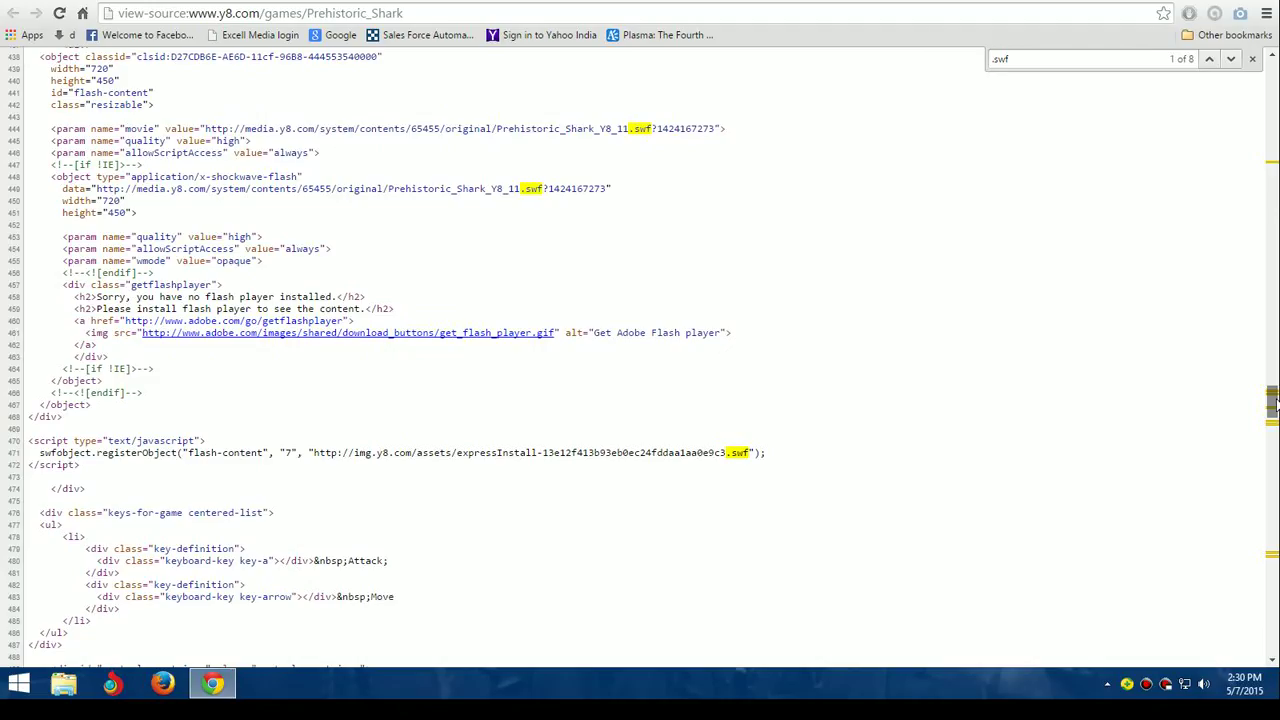
scroll(1275, 400, up, 1)
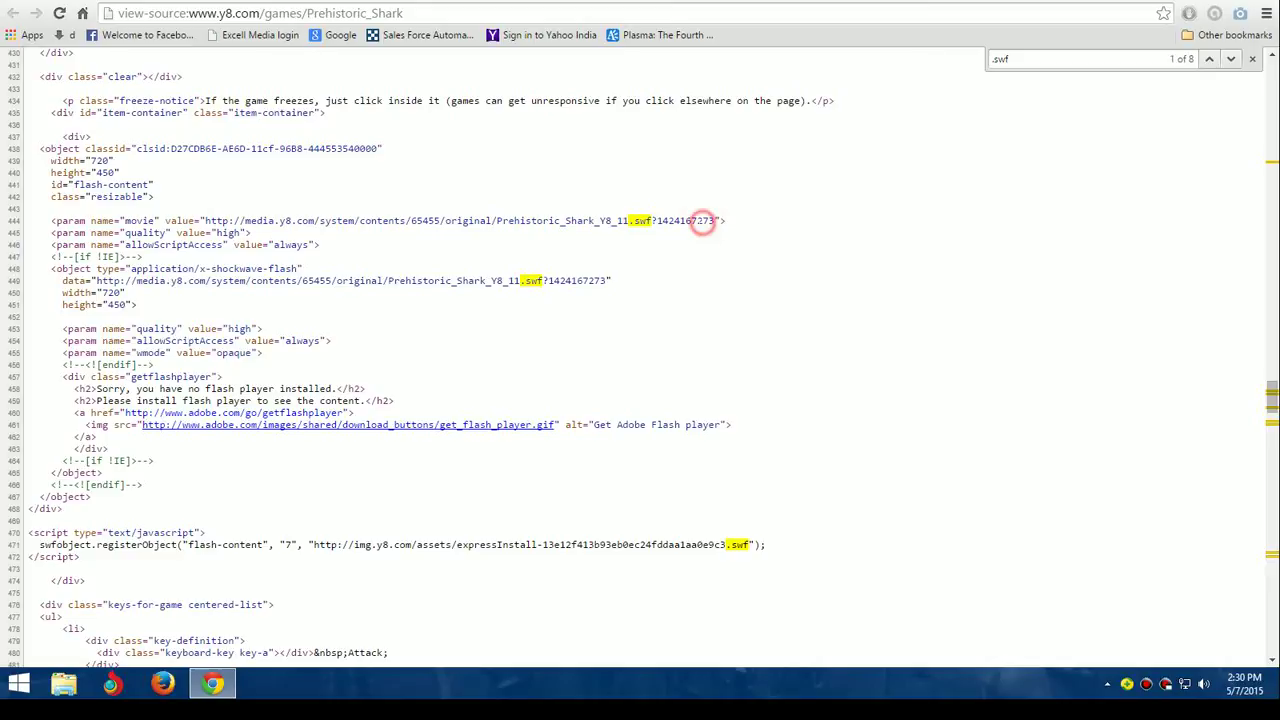
drag(691, 221, 205, 221)
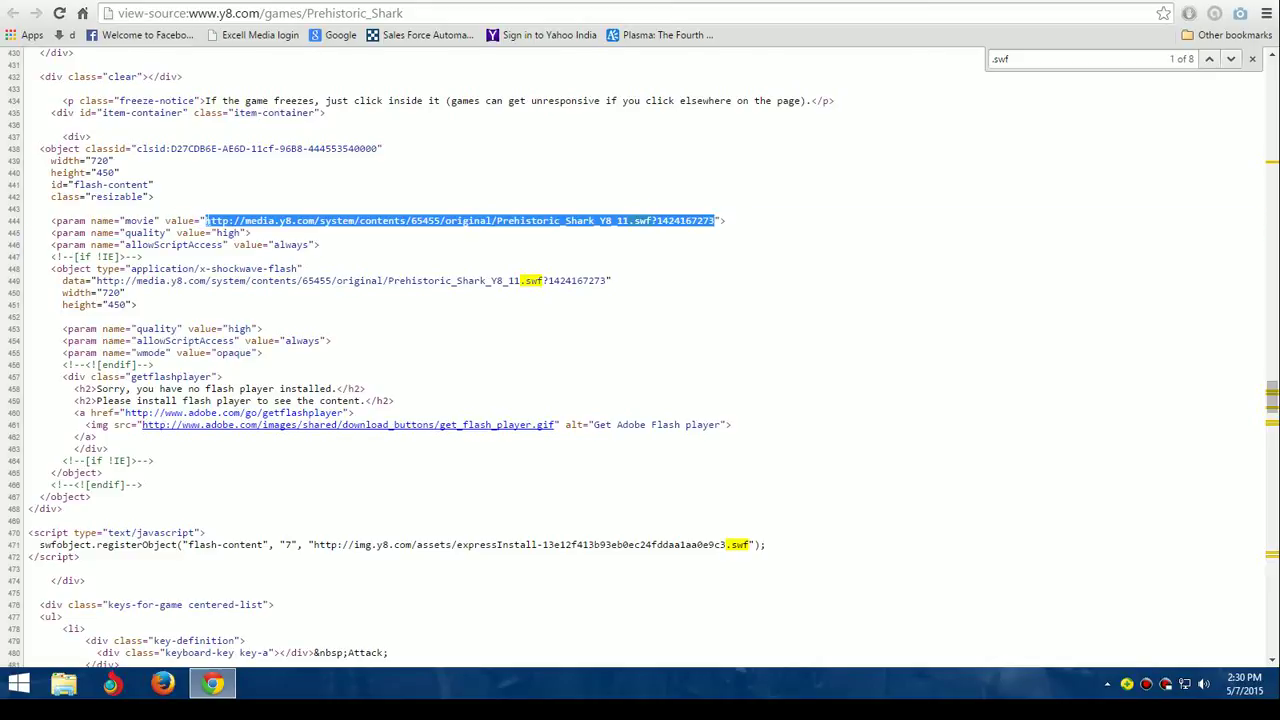
right_click(410, 219)
scroll(436, 328, down, 6)
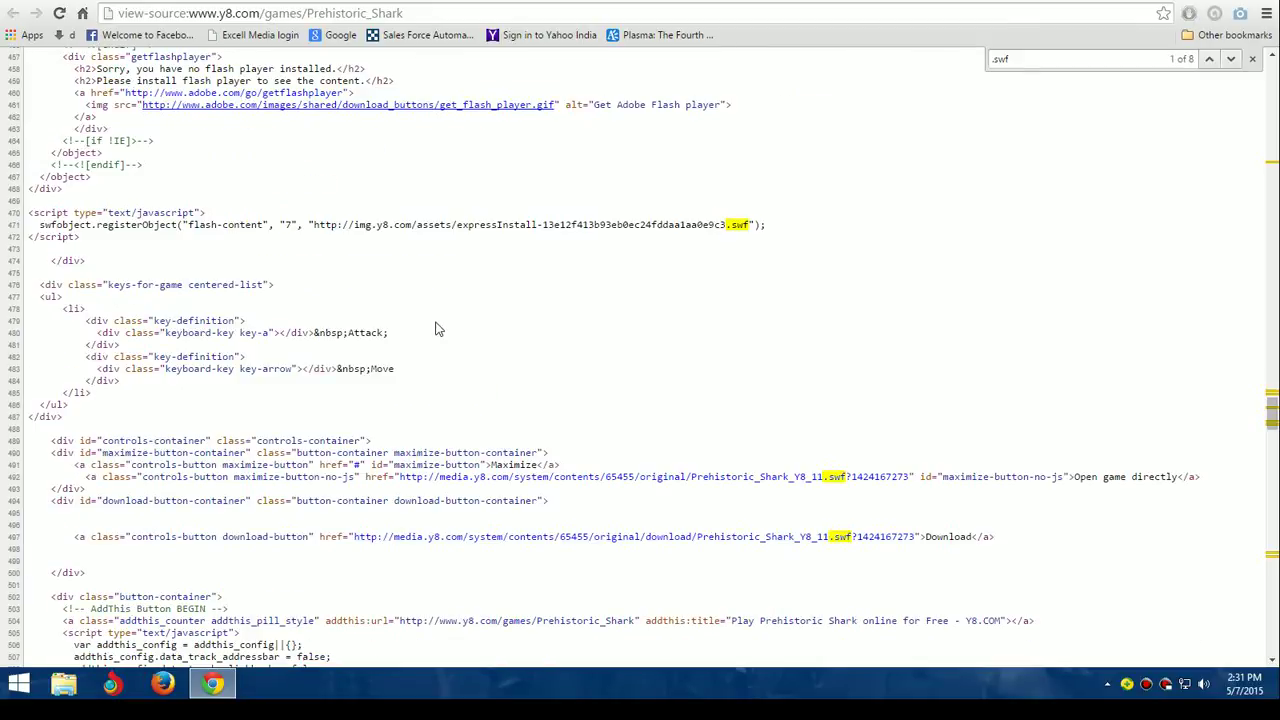
scroll(436, 328, up, 2)
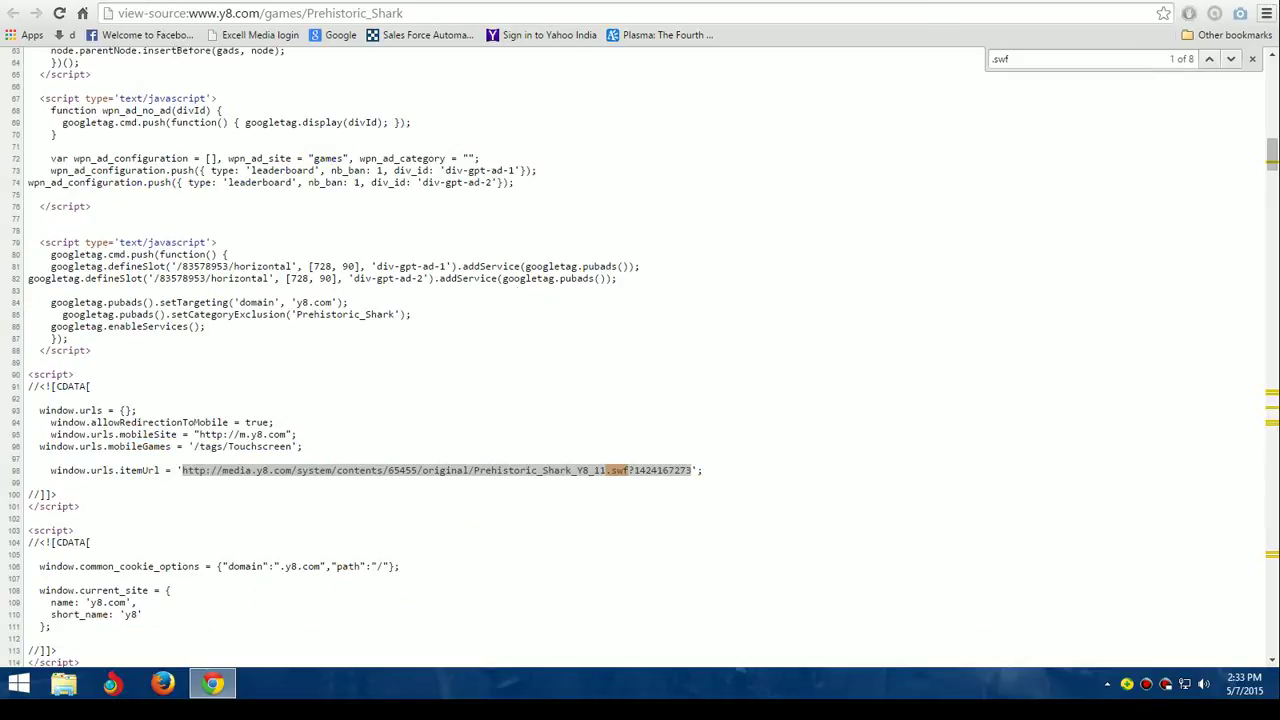
click(780, 343)
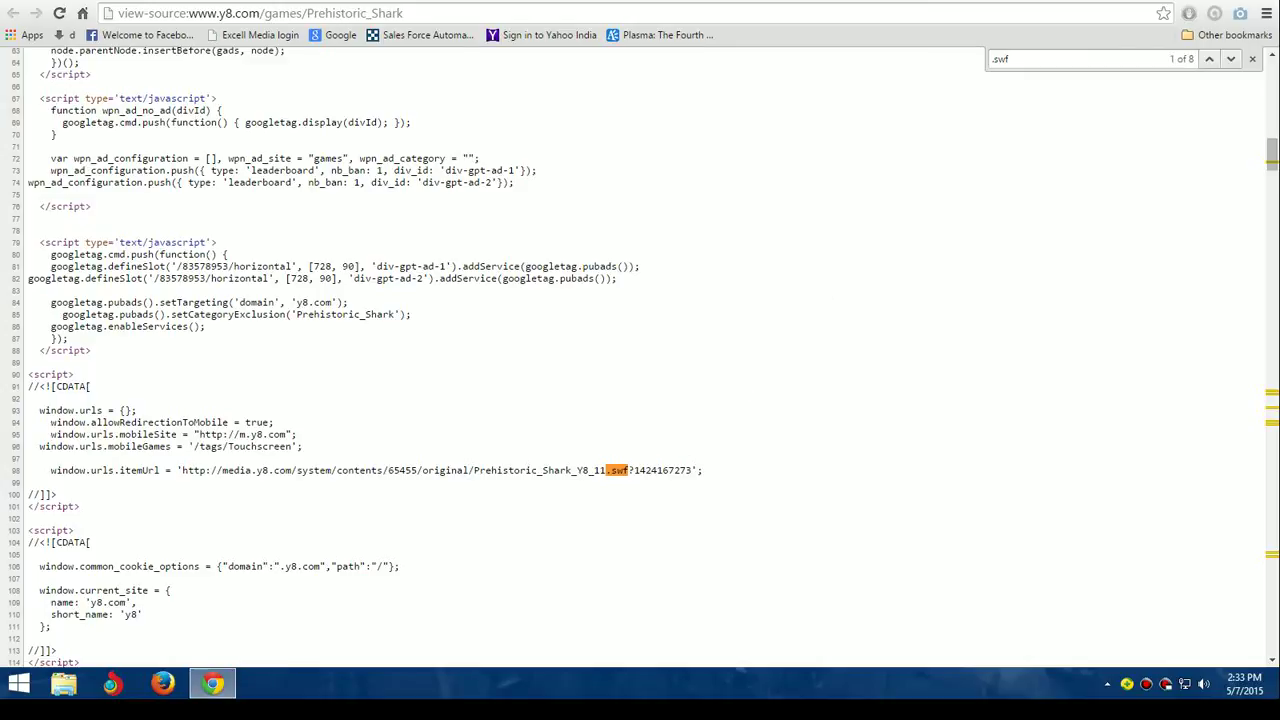
drag(181, 470, 691, 471)
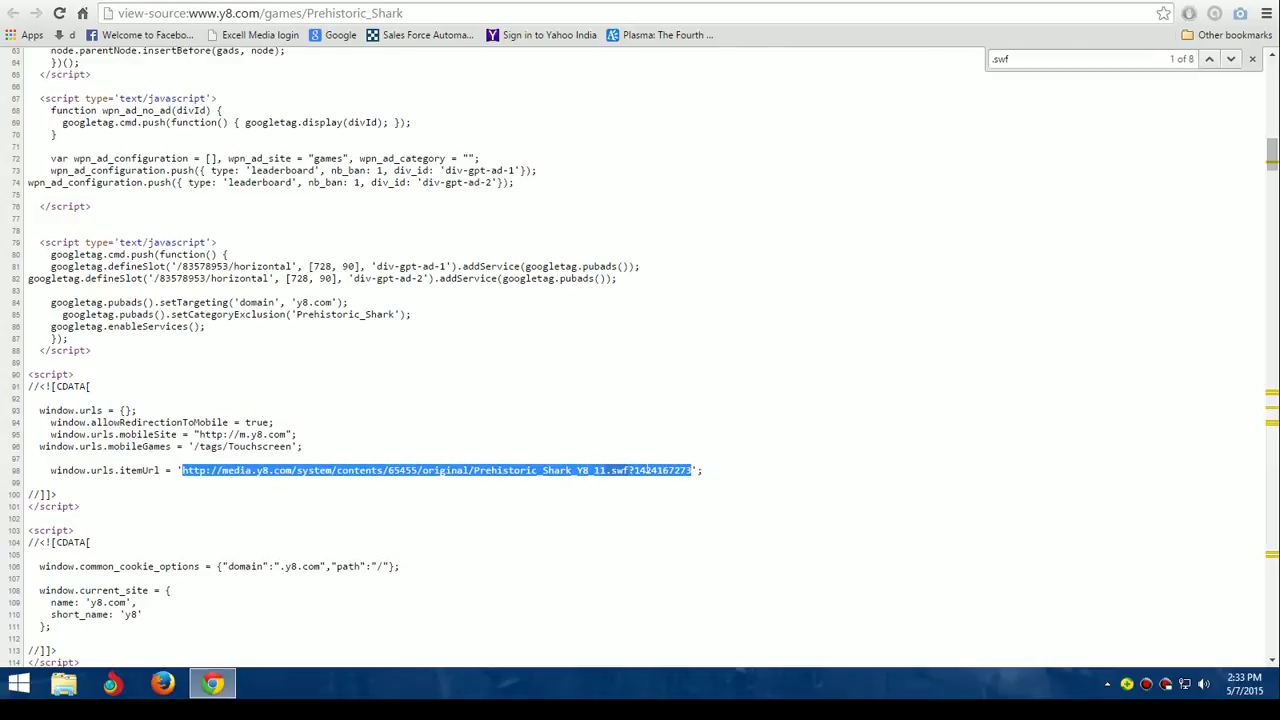
click(646, 160)
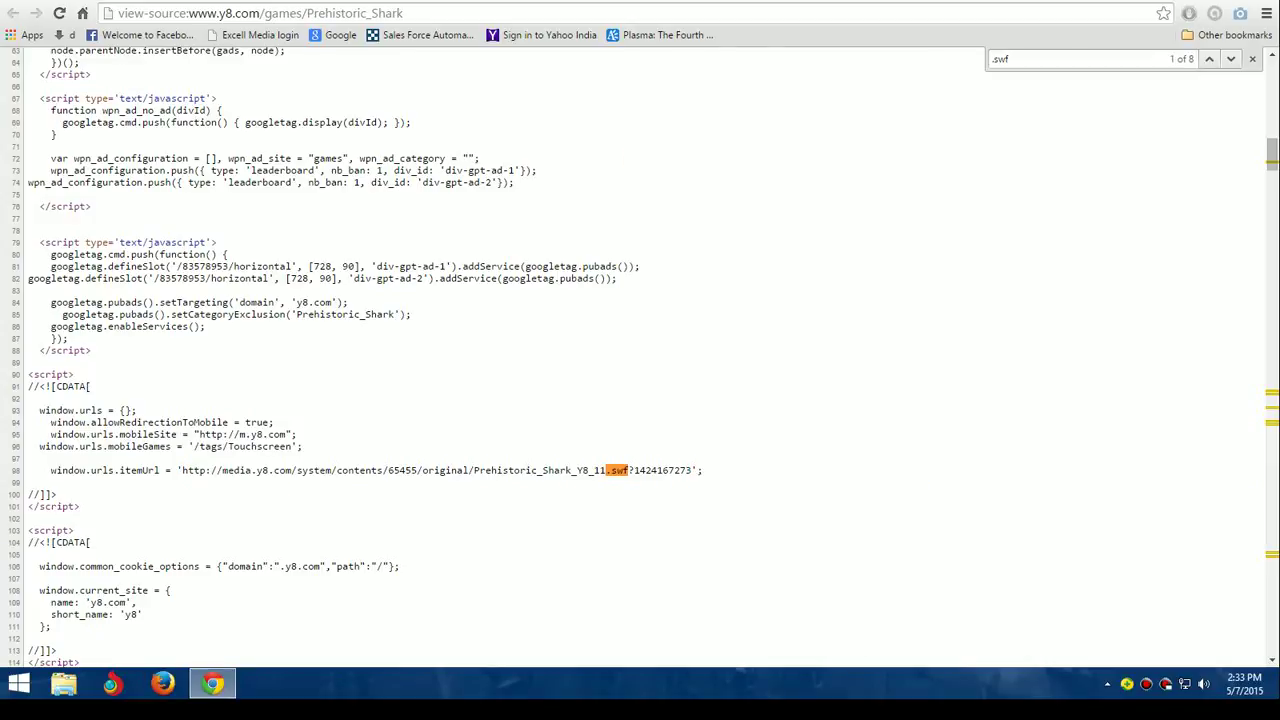
key(ctrl+l)
key(ctrl+v)
key(Return)
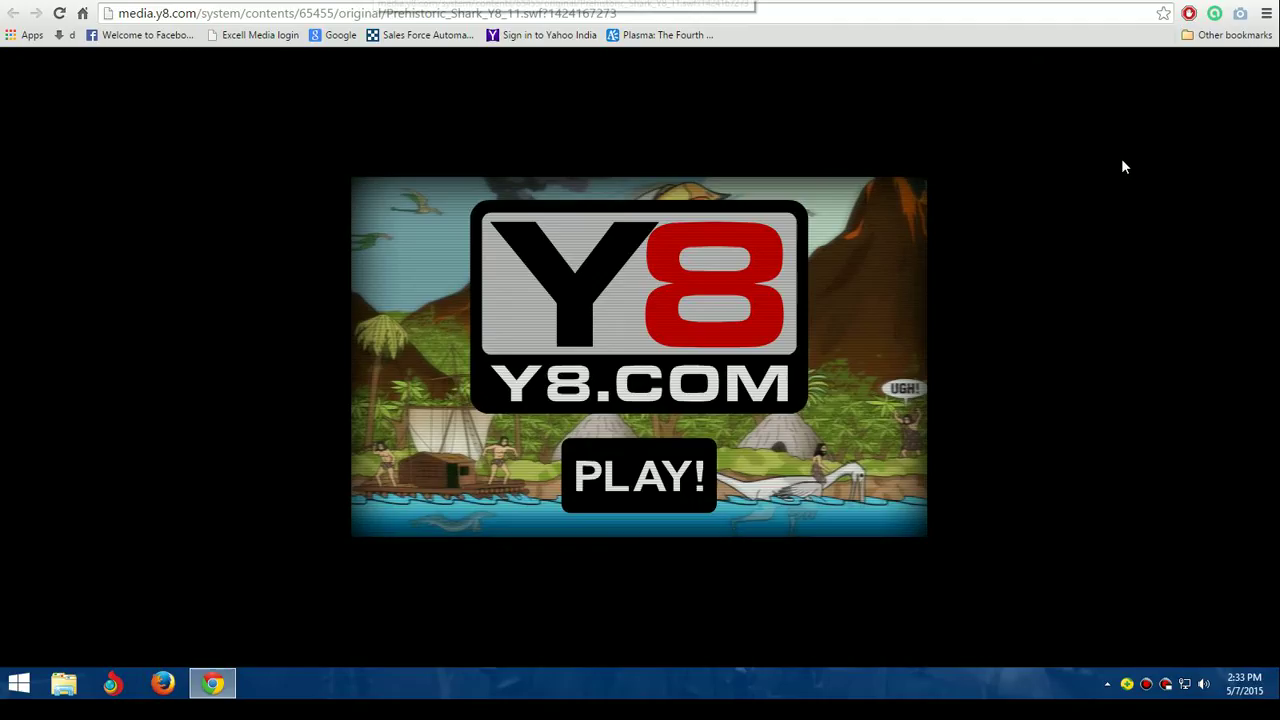
Step: Save the game as the Flash Movie file Prehistoric_Shark_Y8_11 in the photos folder on drive F:
click(1266, 15)
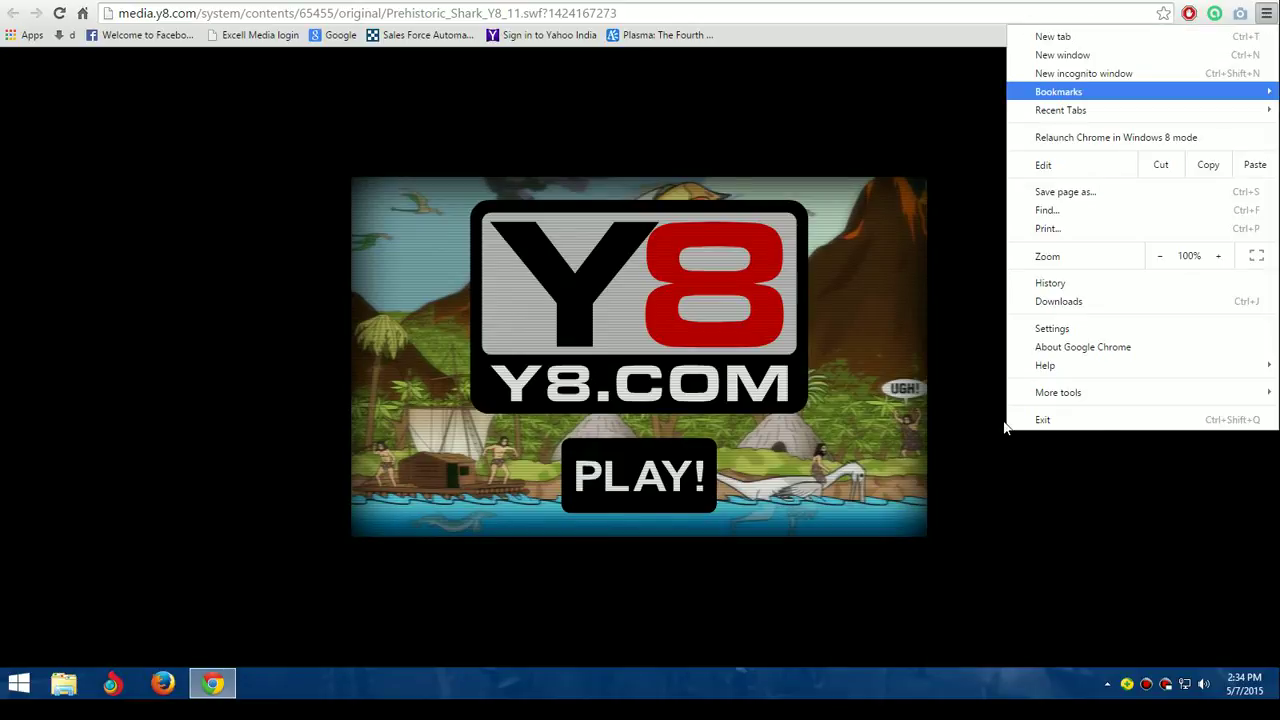
click(1128, 192)
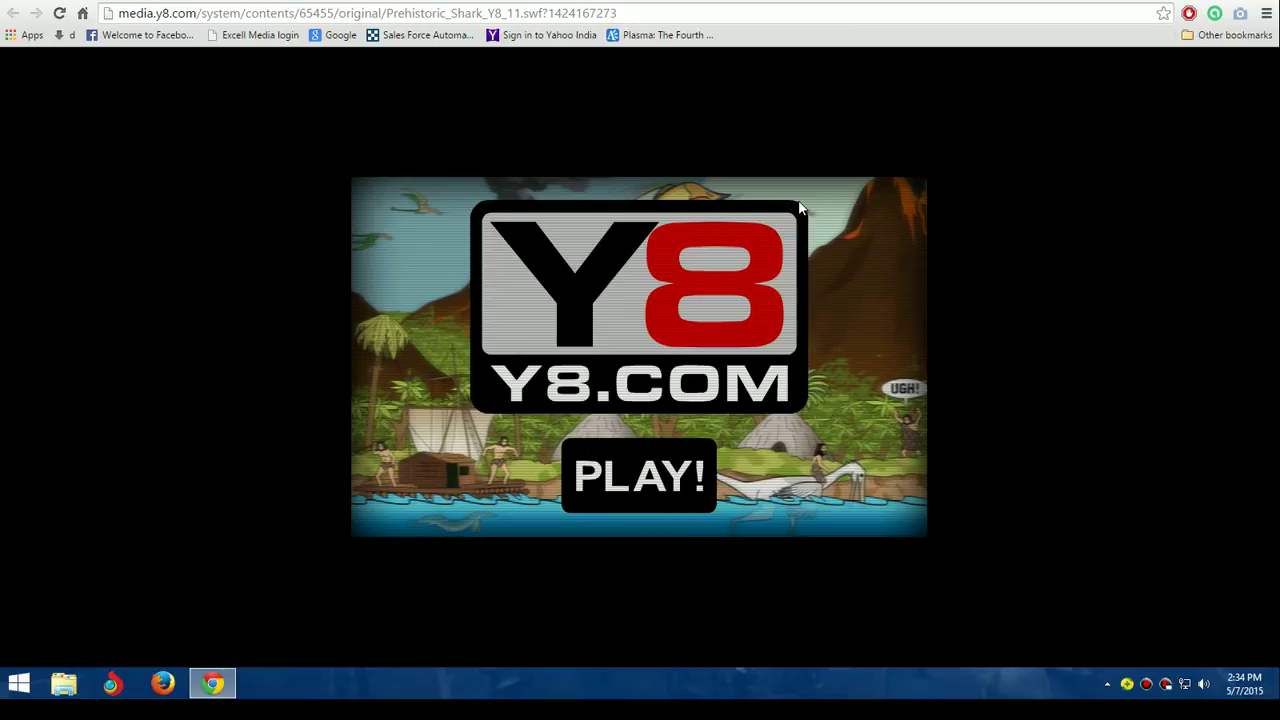
key(ctrl+s)
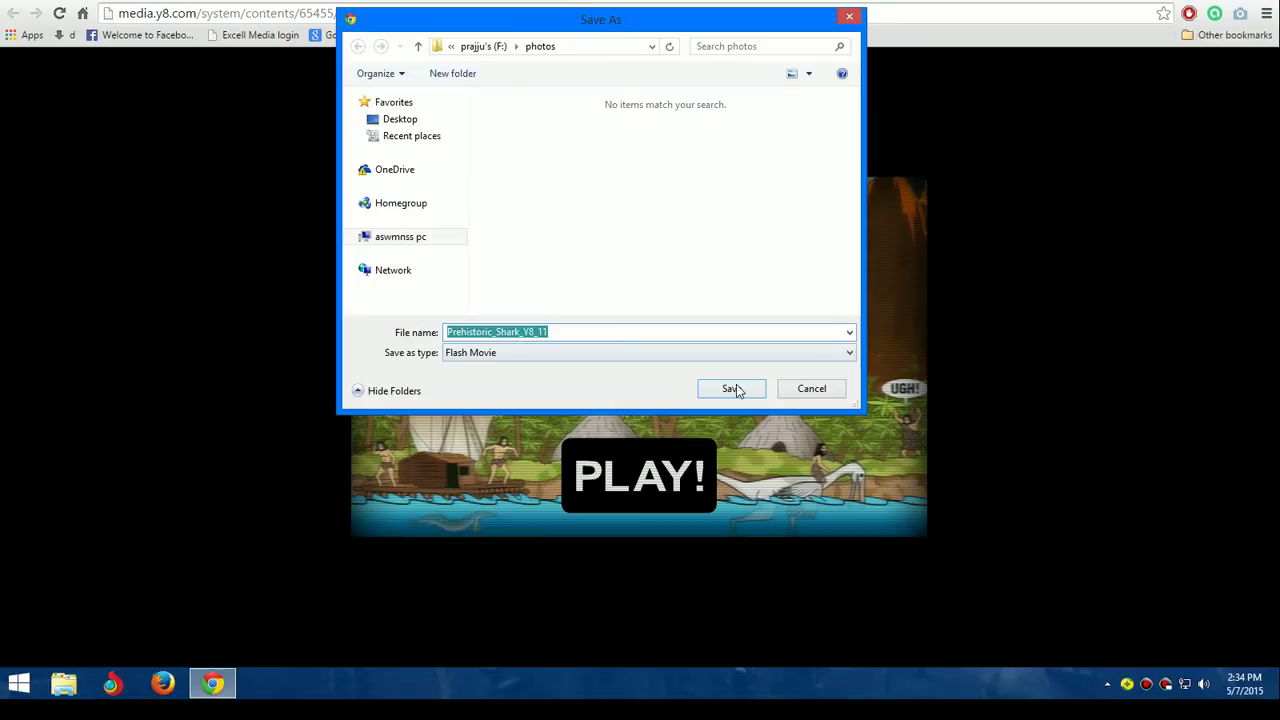
click(732, 389)
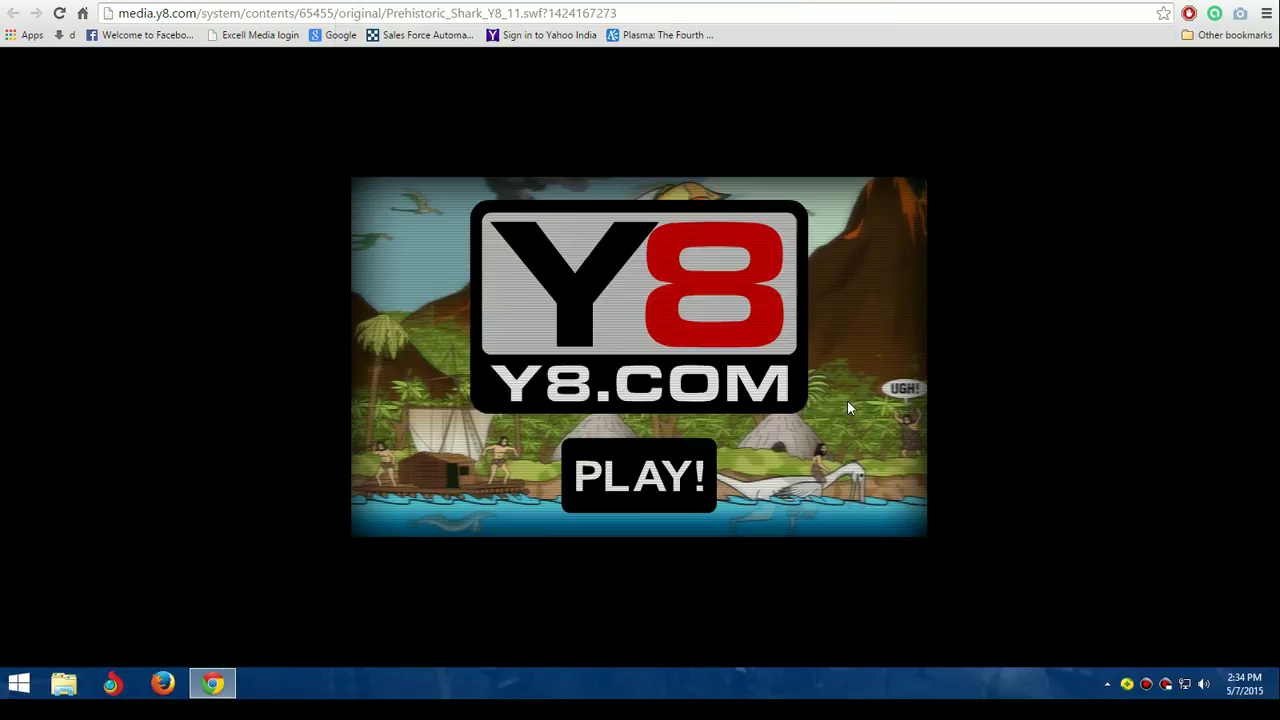